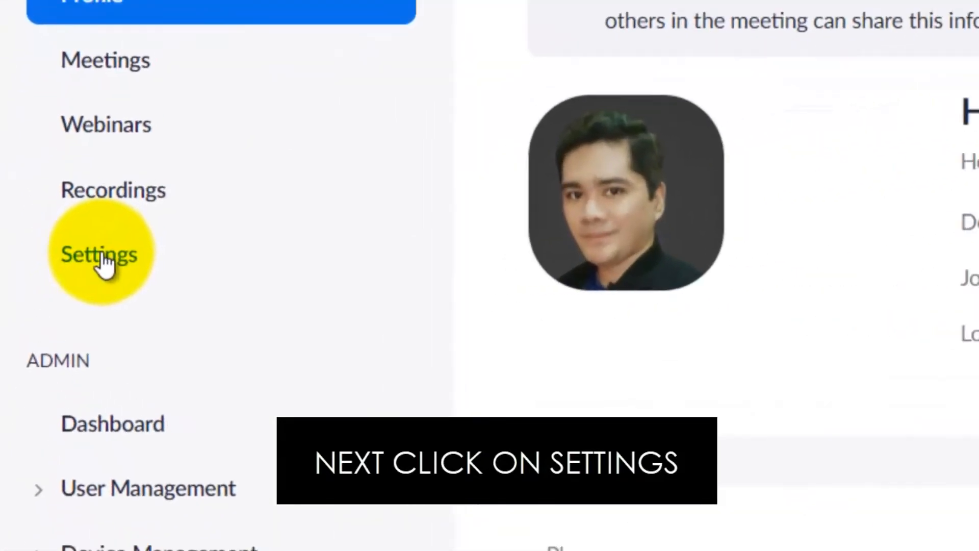
Step: Open the account settings and check that Allow livestreaming of meetings is enabled for Facebook in the advanced in-meeting section
click(101, 256)
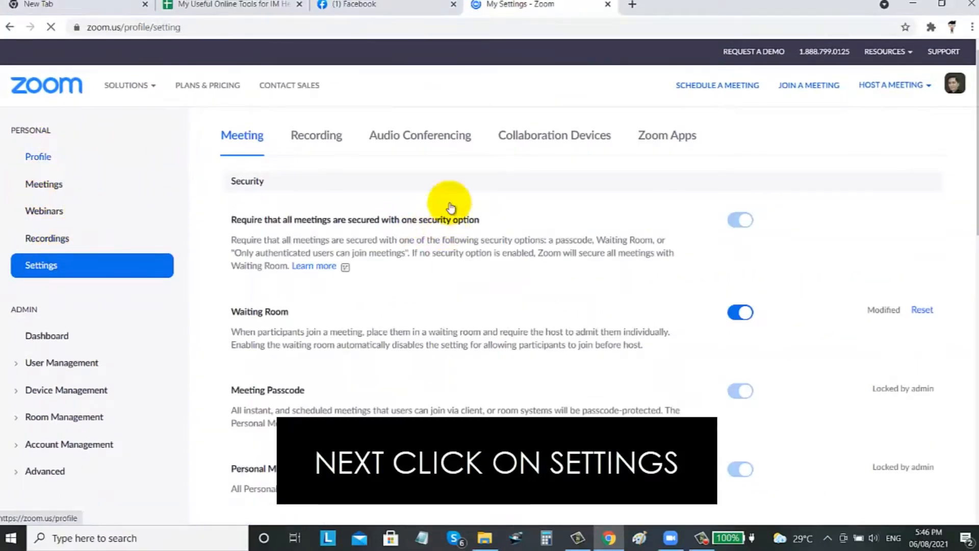
drag(973, 65, 975, 122)
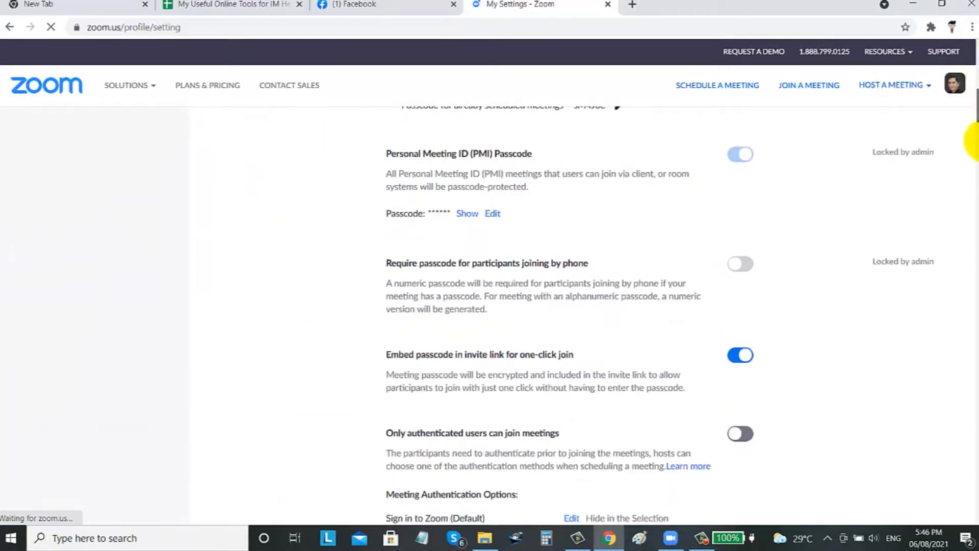
scroll(975, 148, down, 1)
drag(975, 153, 976, 479)
drag(976, 377, 976, 403)
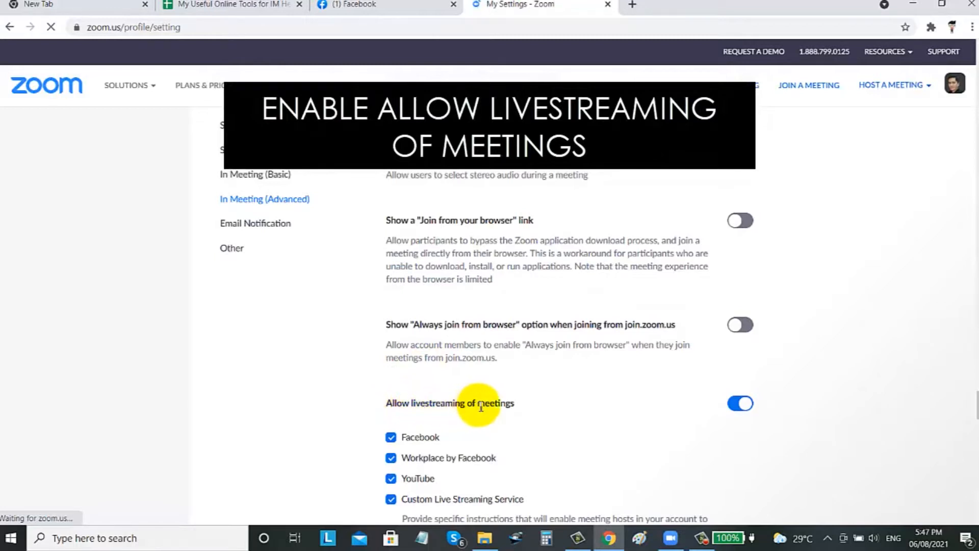
scroll(403, 371, down, 2)
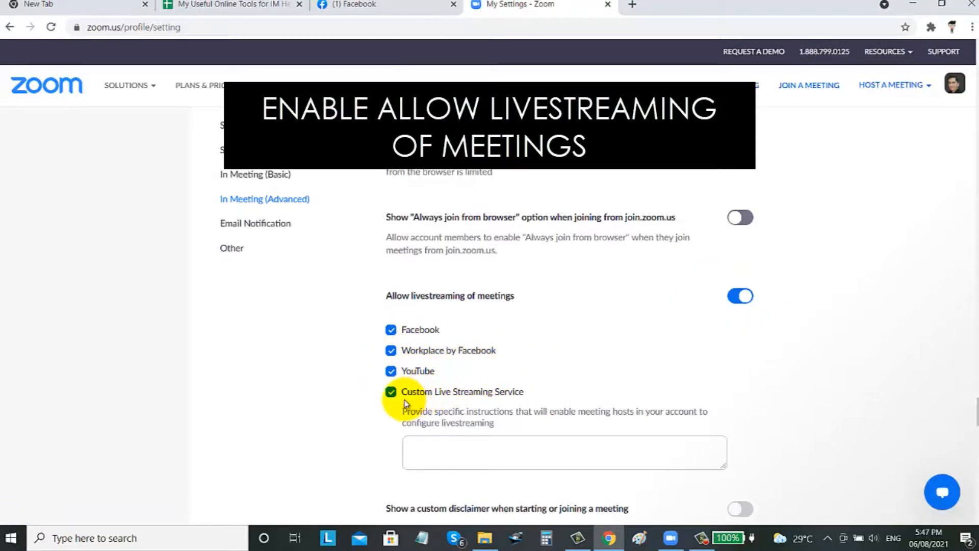
scroll(459, 334, down, 3)
scroll(628, 286, up, 2)
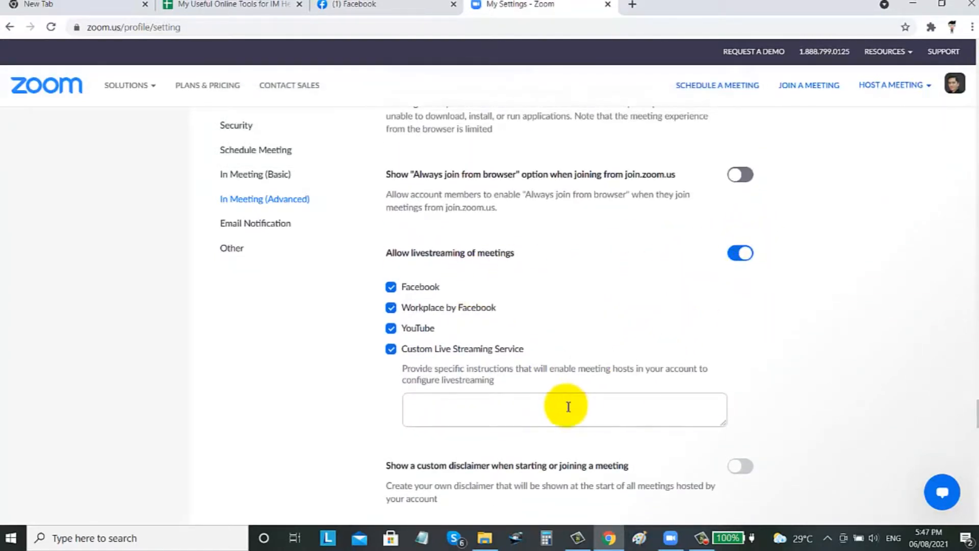
scroll(459, 398, down, 3)
scroll(508, 426, down, 9)
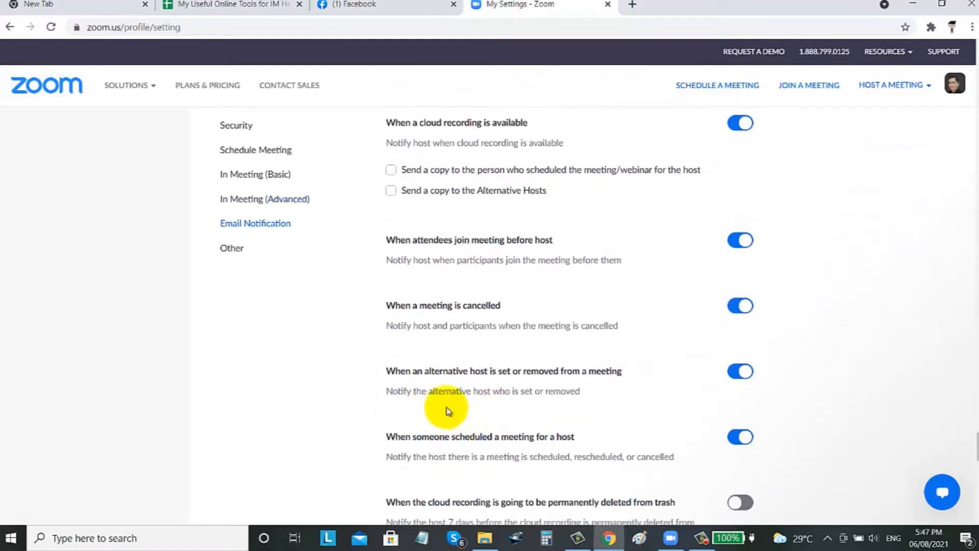
scroll(493, 382, down, 4)
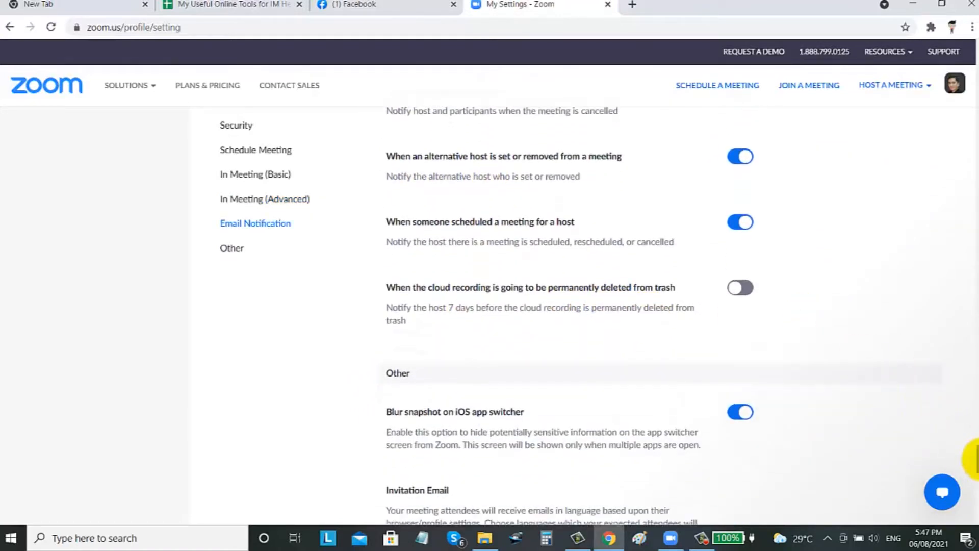
scroll(976, 421, up, 4)
drag(975, 421, 955, 83)
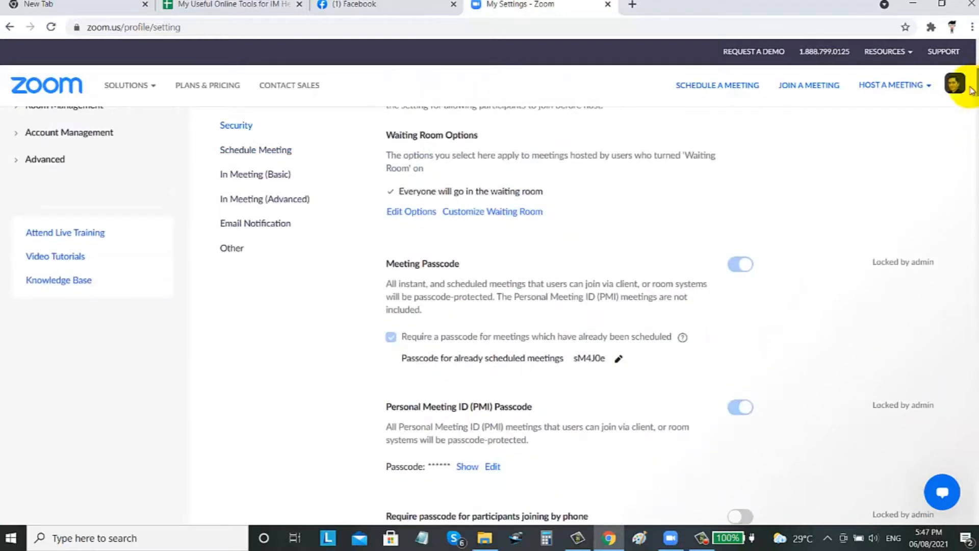
Step: Check that the Facebook account is logged in within the same browser, and return to the Zoom settings page
click(407, 3)
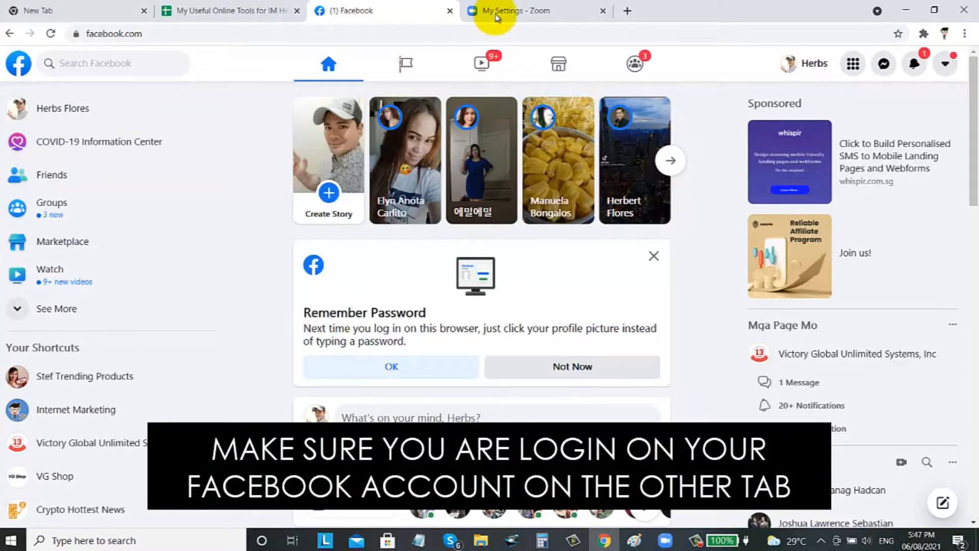
click(504, 11)
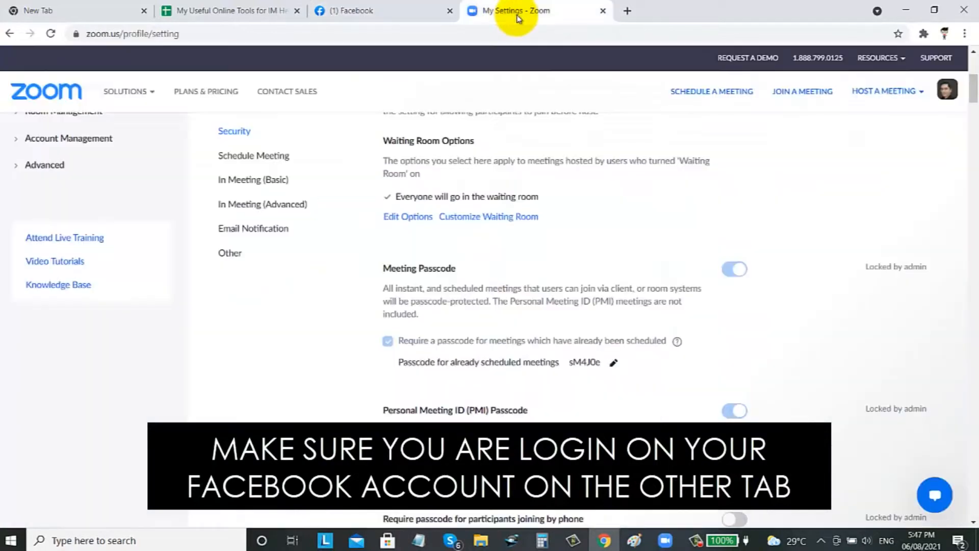
Step: Switch to the Zoom desktop app, start a new meeting and join it with computer audio
click(664, 537)
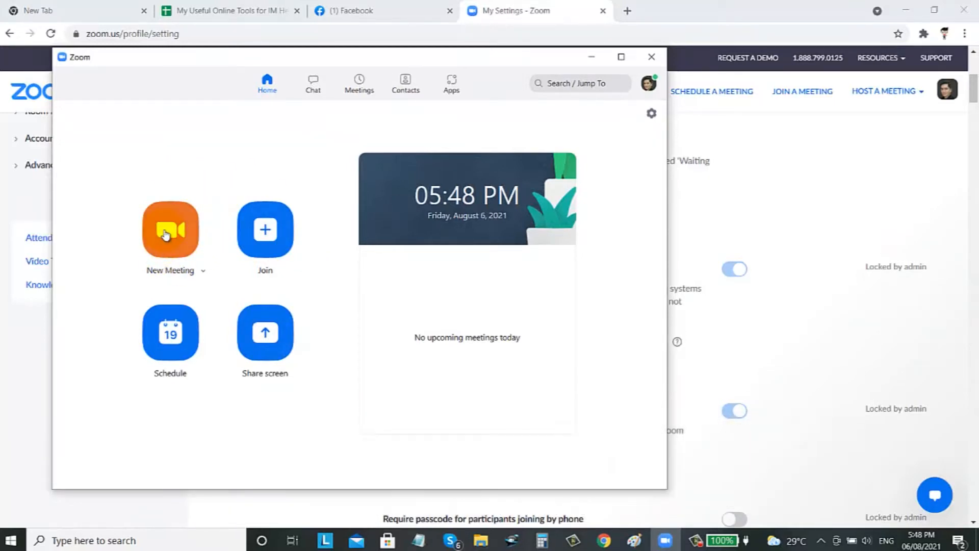
click(166, 234)
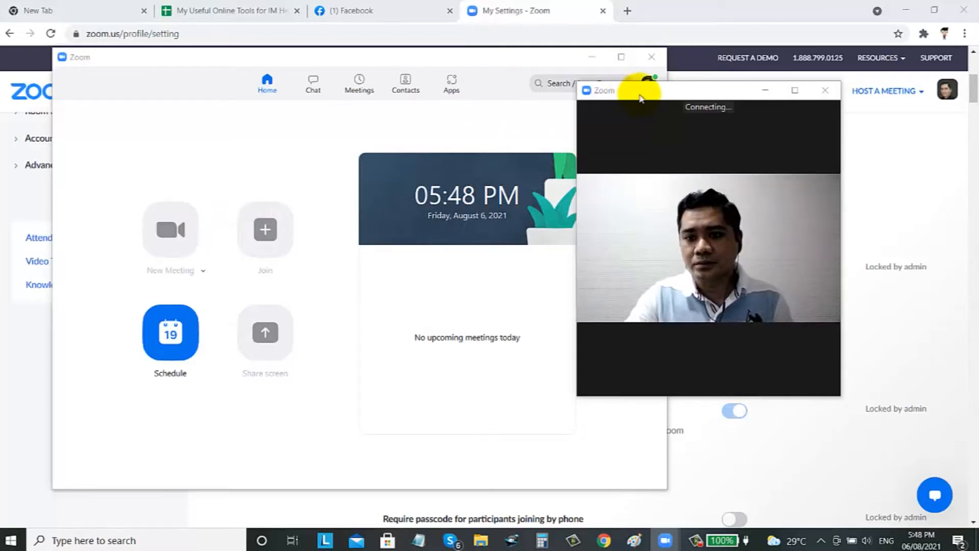
drag(542, 91, 435, 85)
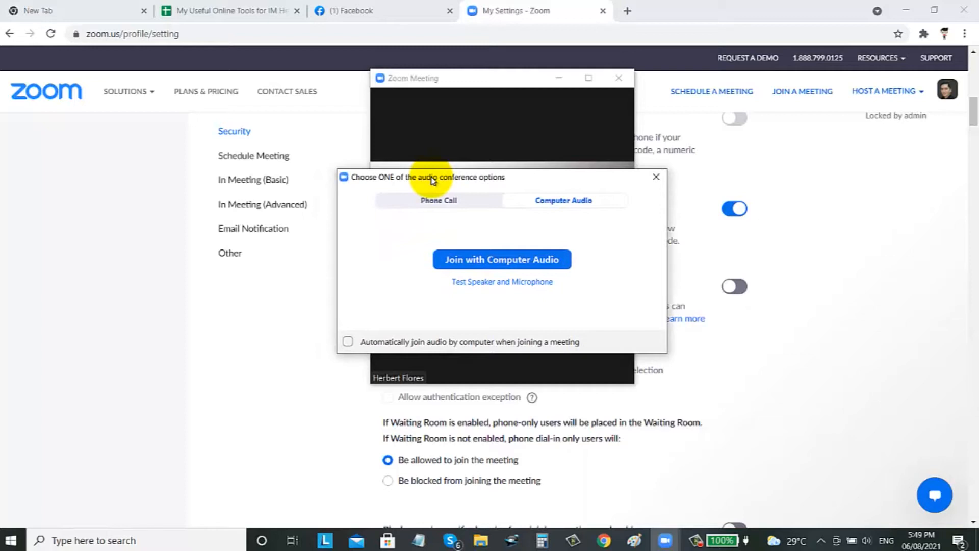
click(477, 261)
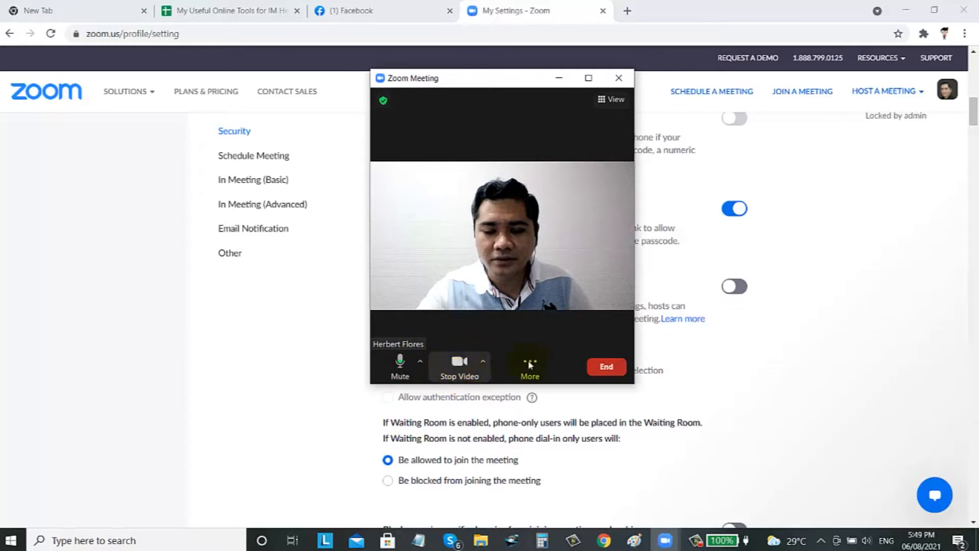
Step: Maximize the meeting window and choose Live on Facebook to open the livestream setup page
click(589, 77)
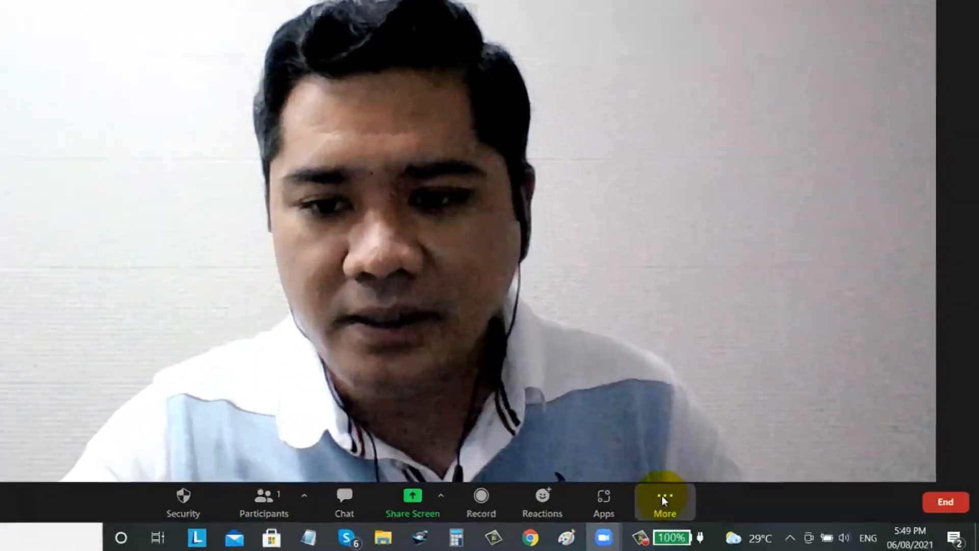
click(716, 507)
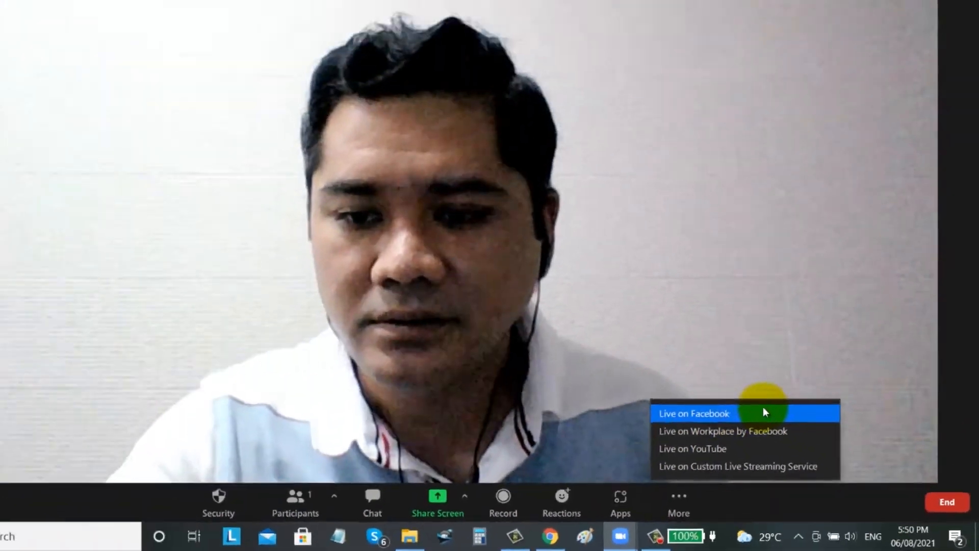
click(625, 325)
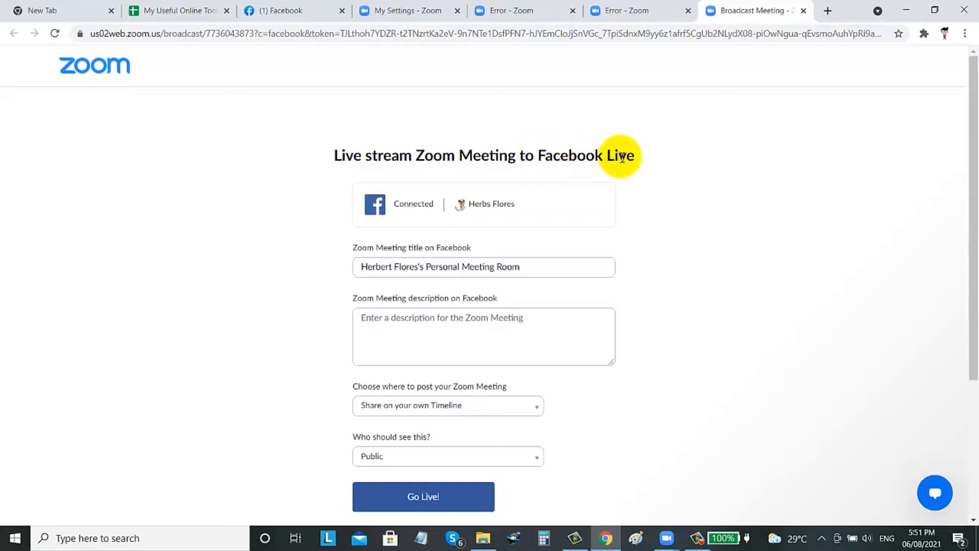
Step: Replace the Facebook meeting title with "How To LIVE Stream on Facebook Using ZOOM"
click(370, 262)
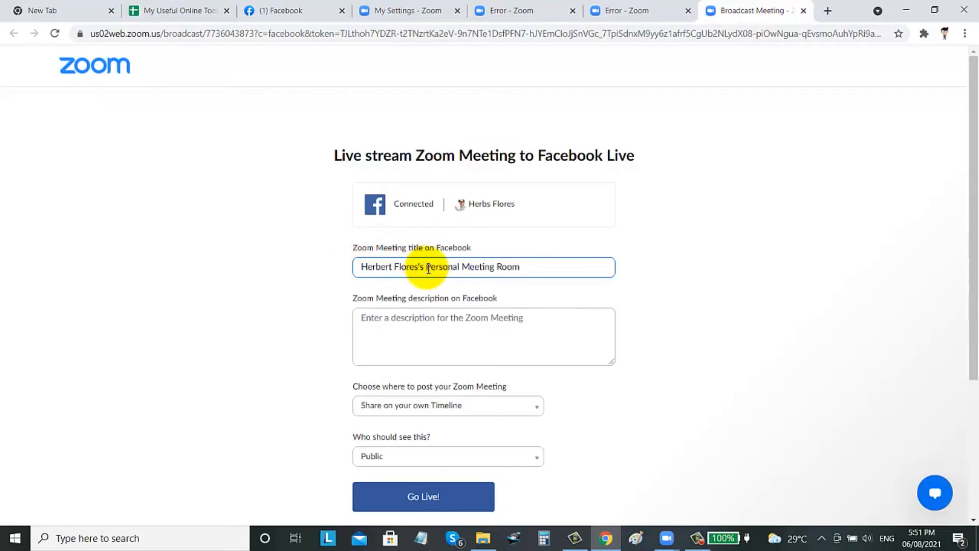
drag(375, 267, 533, 267)
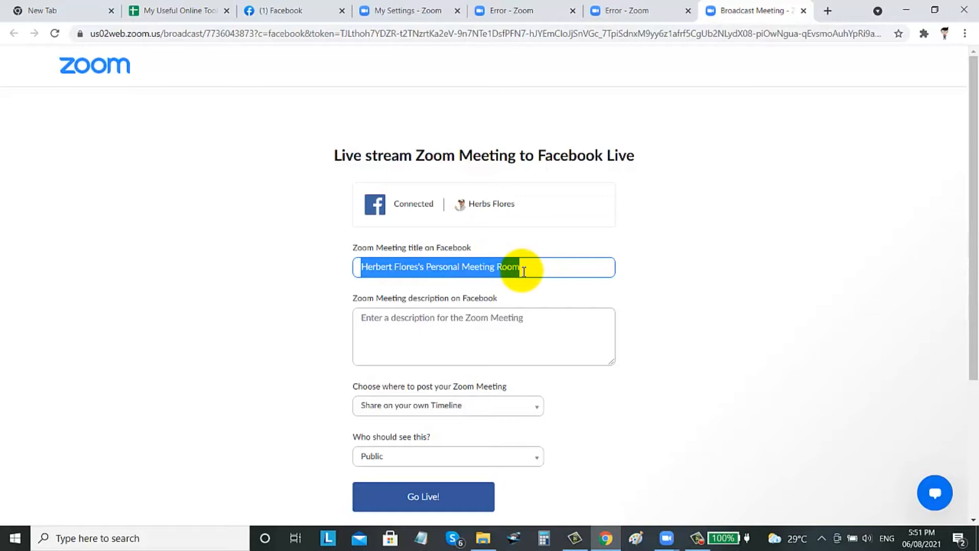
text(How Top)
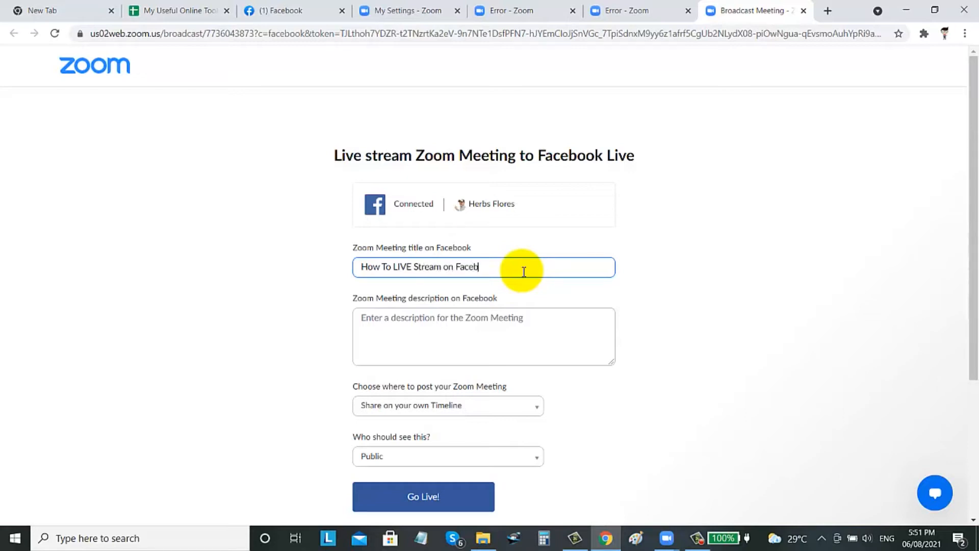
text(ok Using ZOOM)
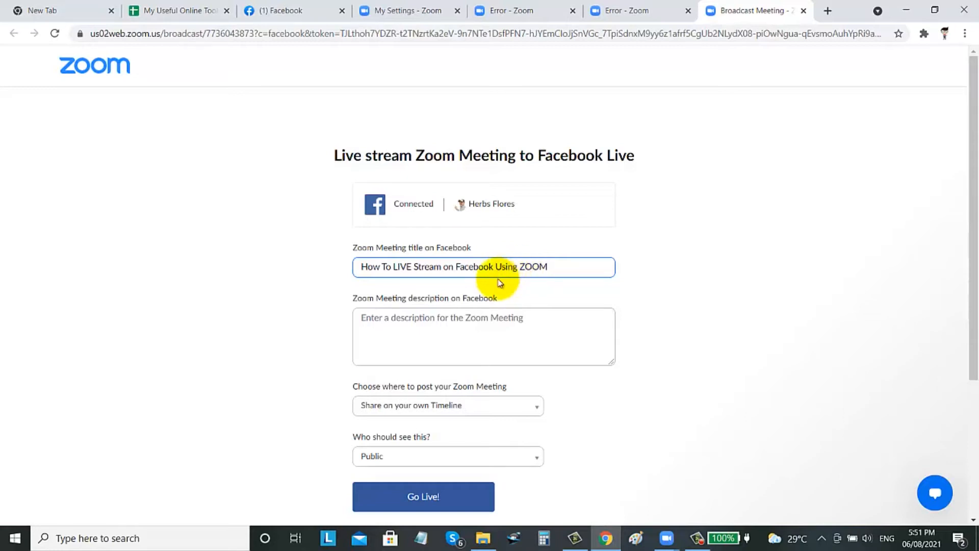
Step: Enter "Hello! Just testing Zoom for LIVE Streaming on Facebook.." as the meeting description on Facebook
click(430, 330)
text(Hello)
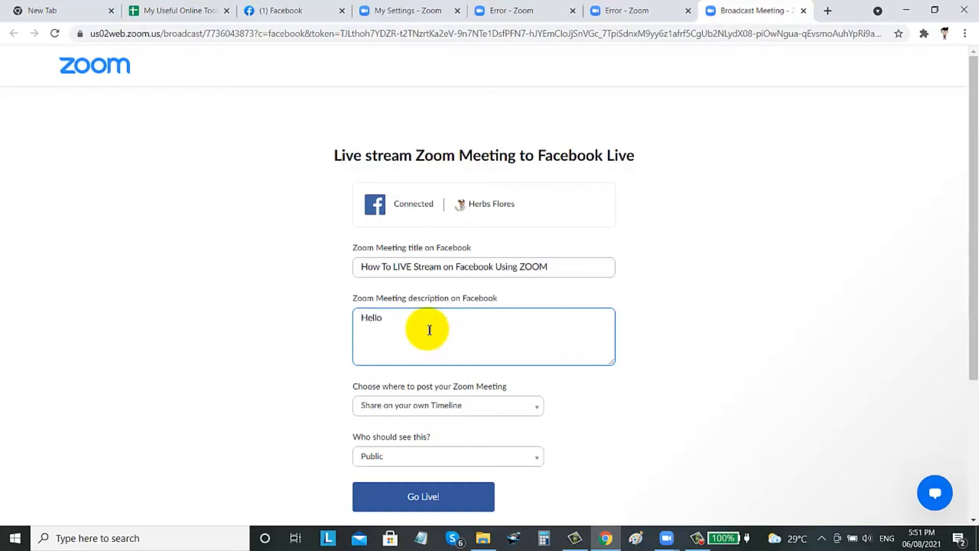
text(! Just testing  Zoom for LIVE Streaming on Facebook)
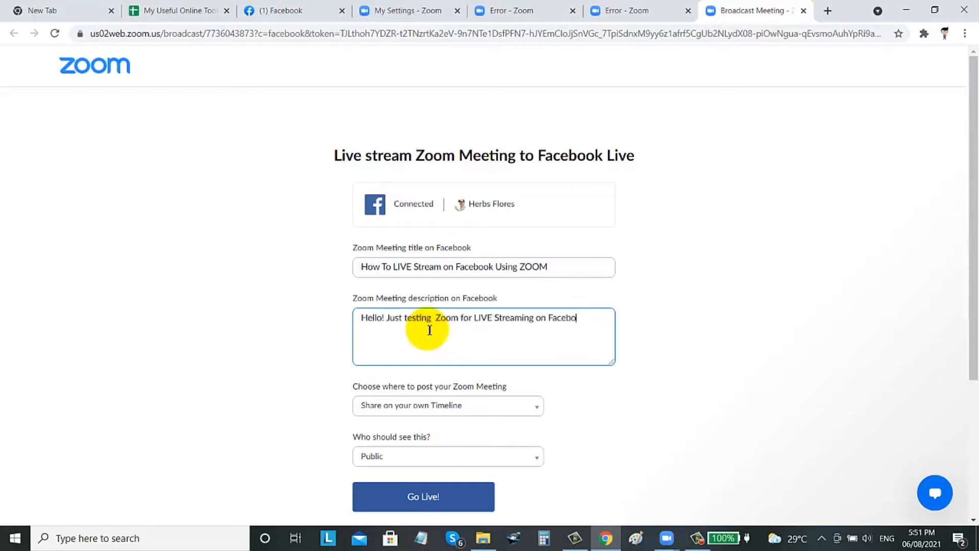
text(..)
scroll(449, 362, down, 1)
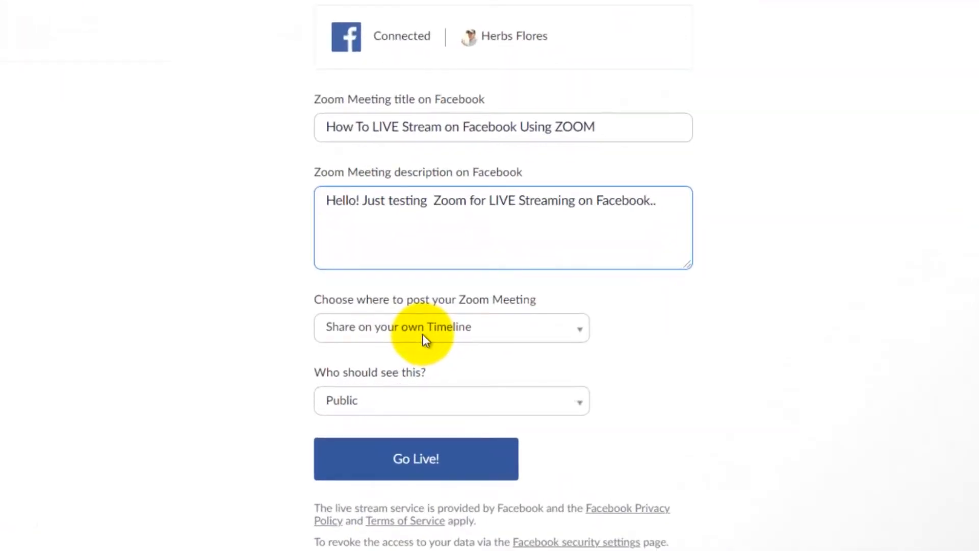
Step: Set the post destination to Share to your Page, and find and select the page bearing the host's own name
click(422, 335)
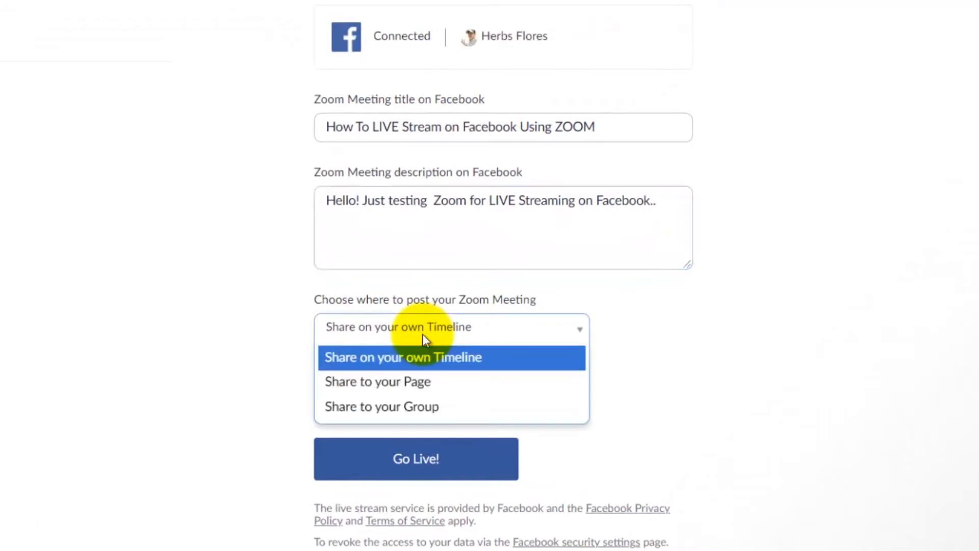
click(407, 389)
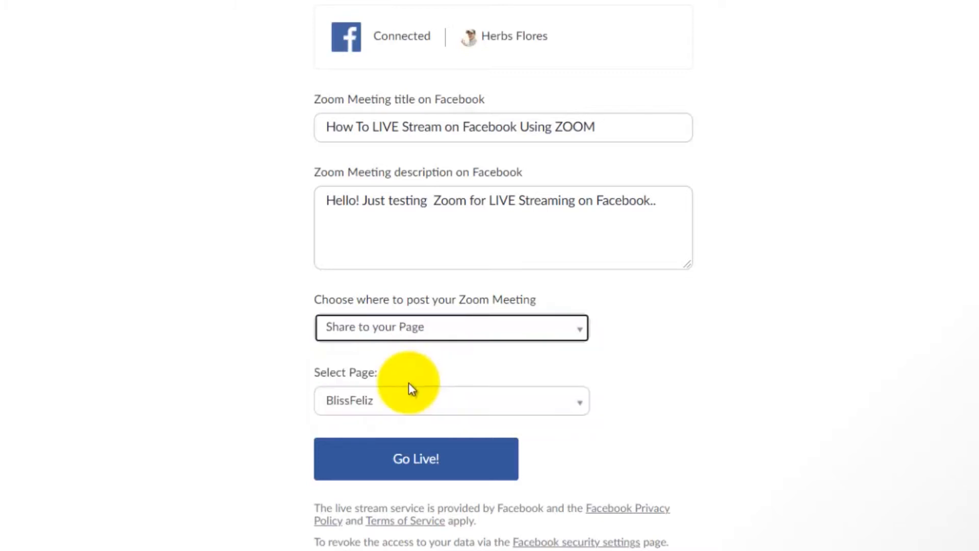
click(566, 401)
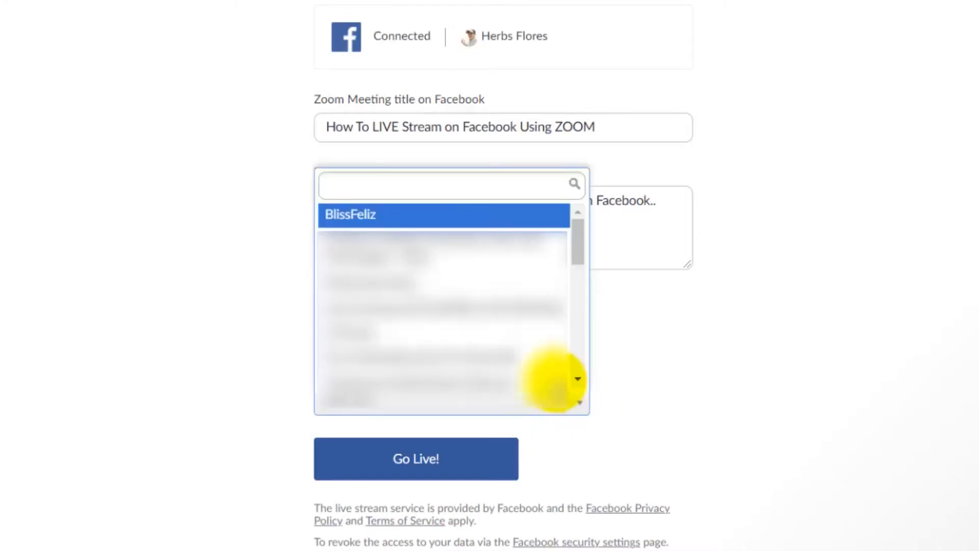
text(herbs flo)
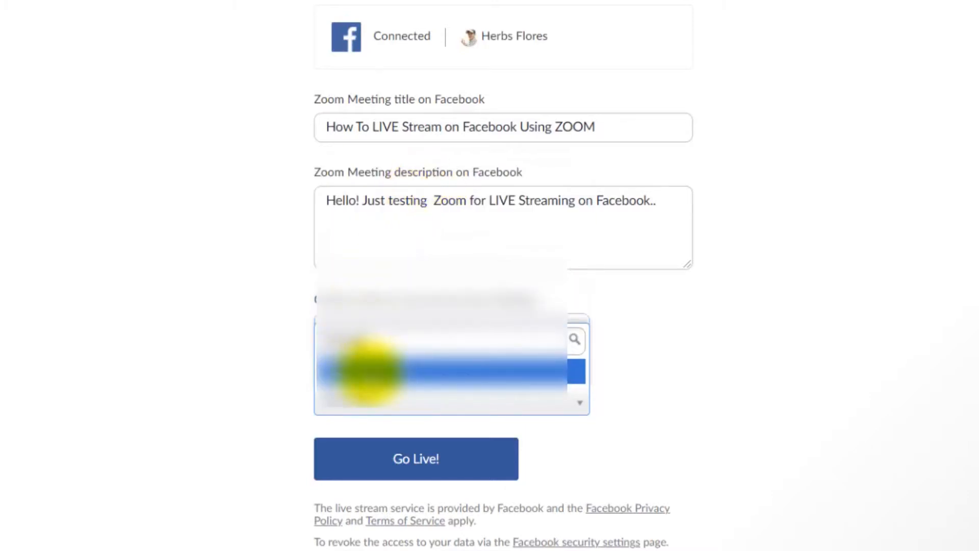
click(368, 372)
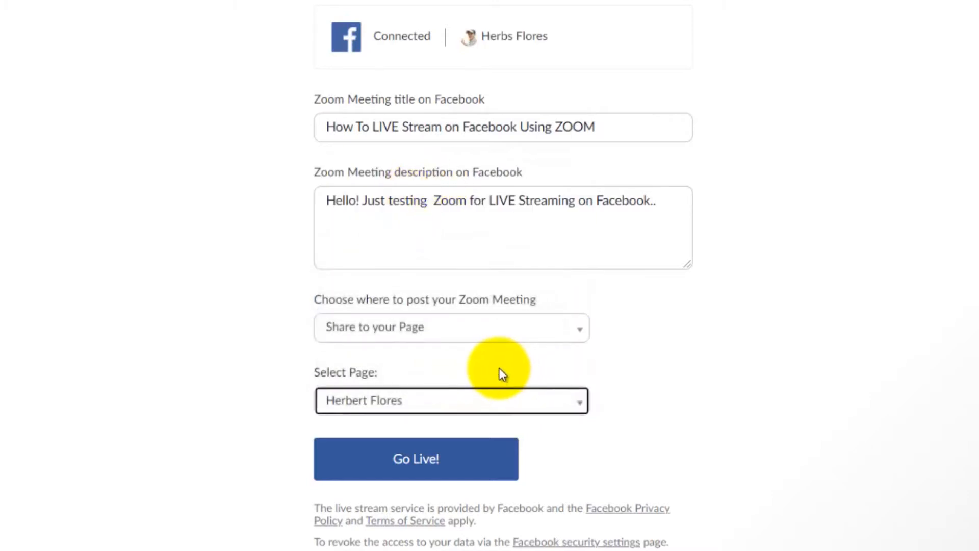
Step: Go live on Facebook, return to the Zoom meeting and accept the livestreaming notice
click(386, 131)
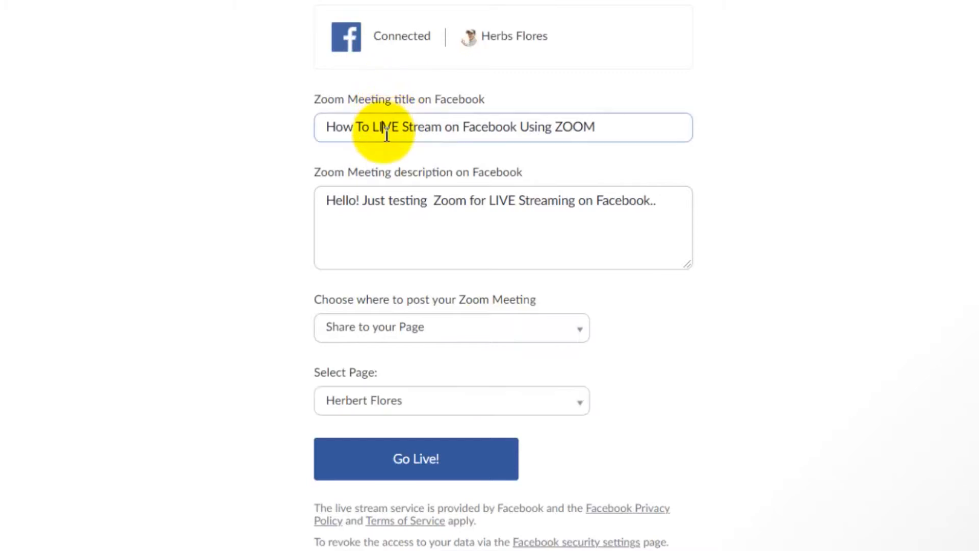
click(411, 467)
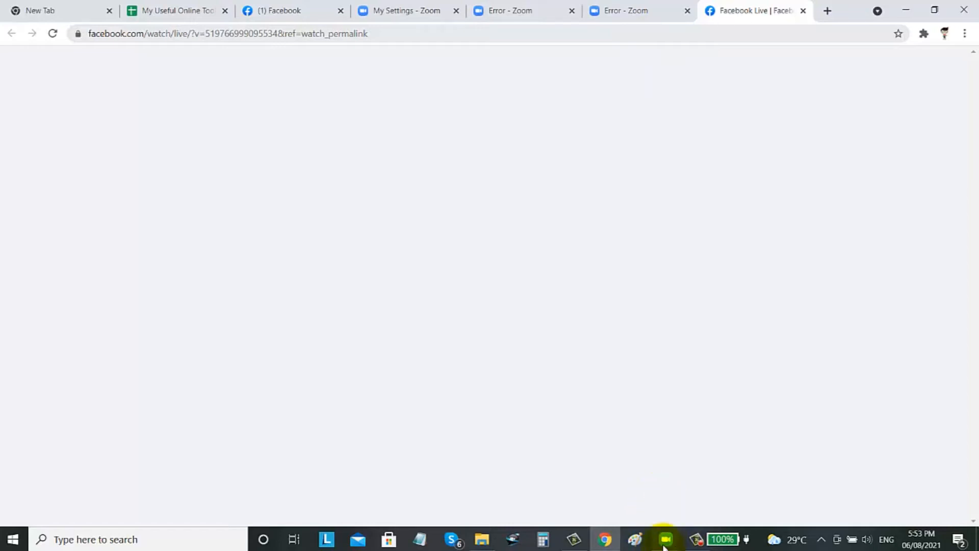
mouse_move(666, 540)
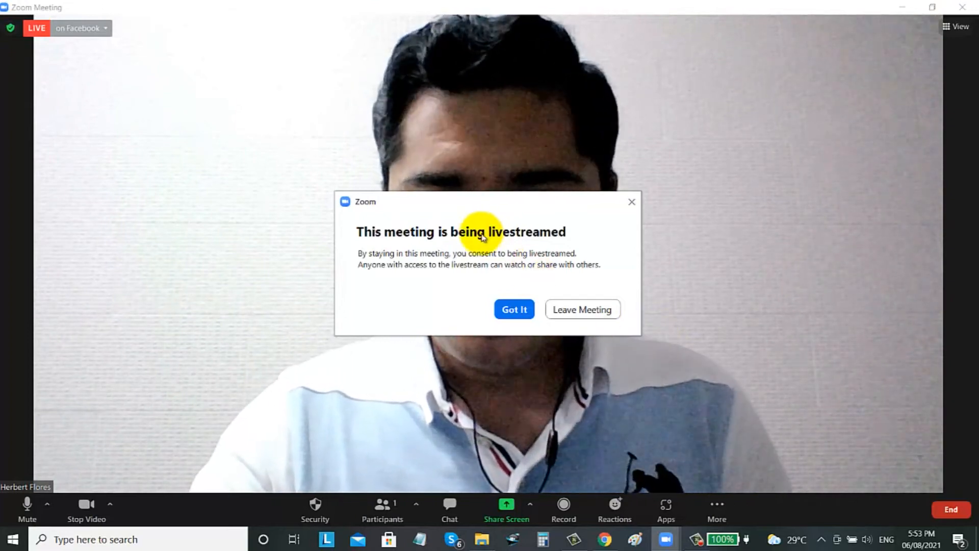
click(514, 311)
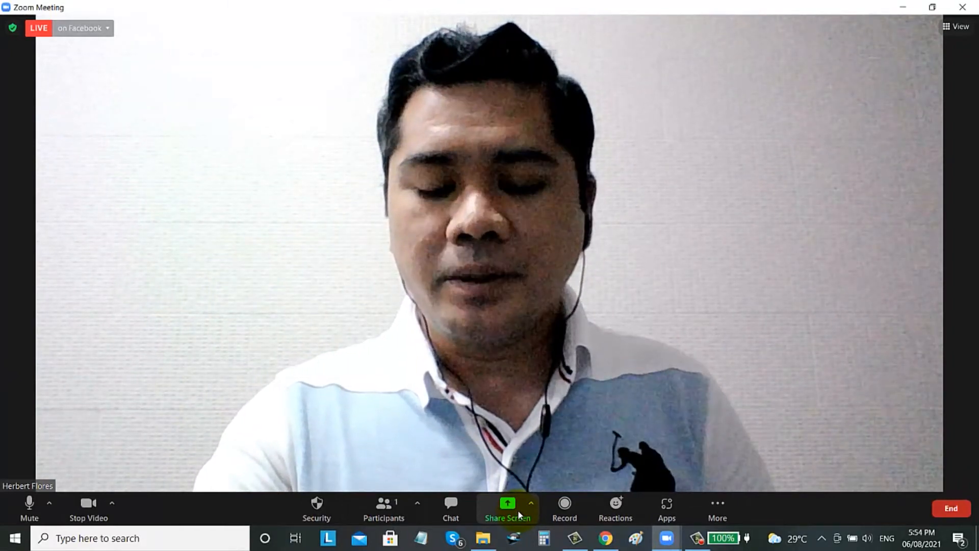
Step: Share the Chrome window showing the Facebook Live page with the meeting, without sound or video clip optimization
click(518, 509)
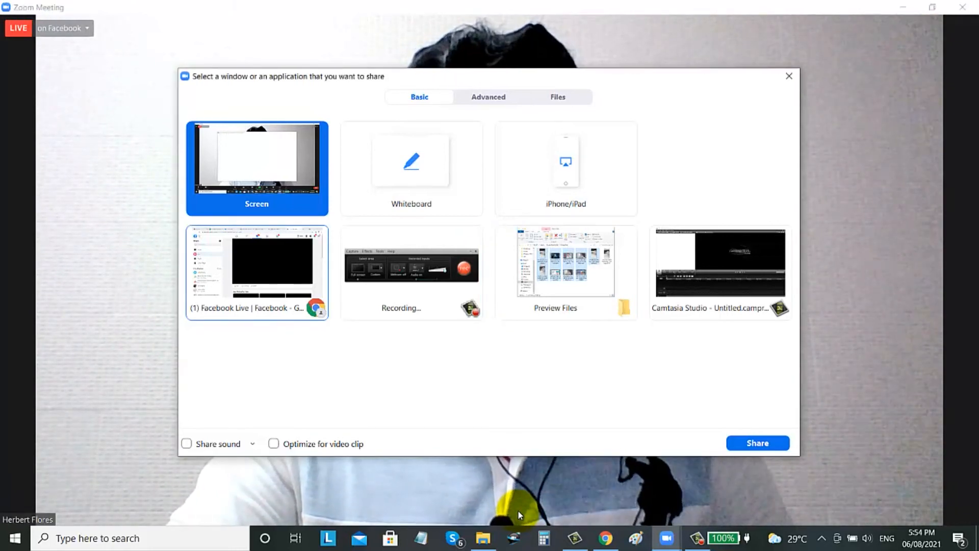
click(299, 232)
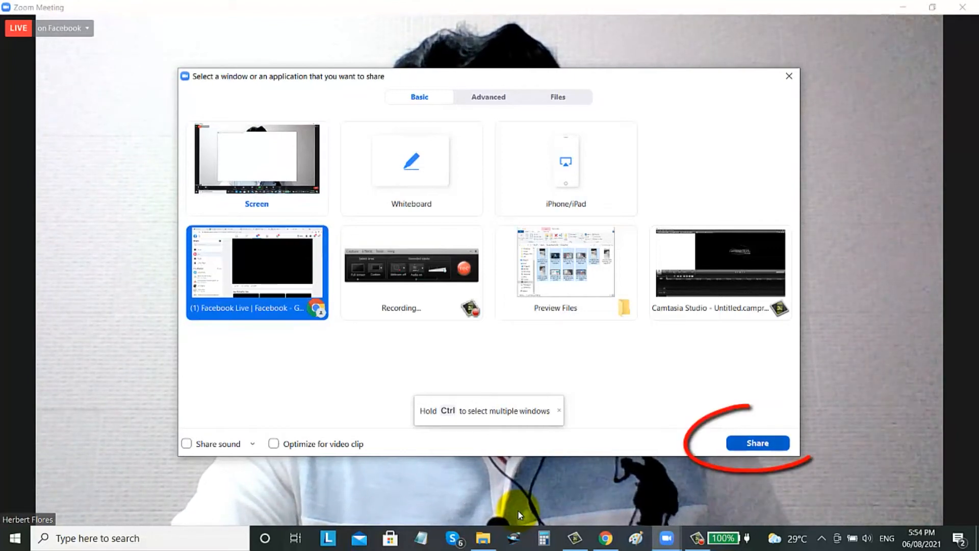
click(758, 443)
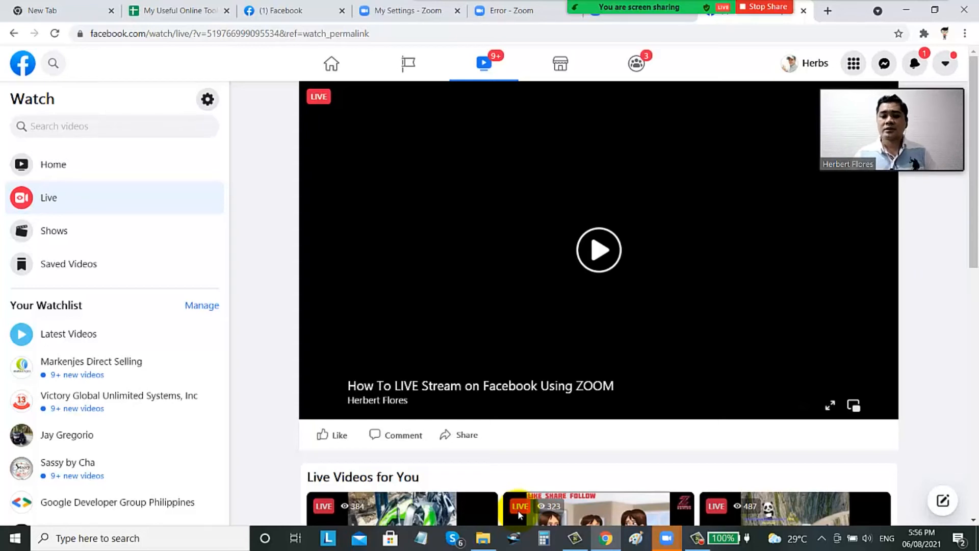
Step: Browse the live videos on the shared Facebook page and end the screen share
scroll(519, 513, down, 4)
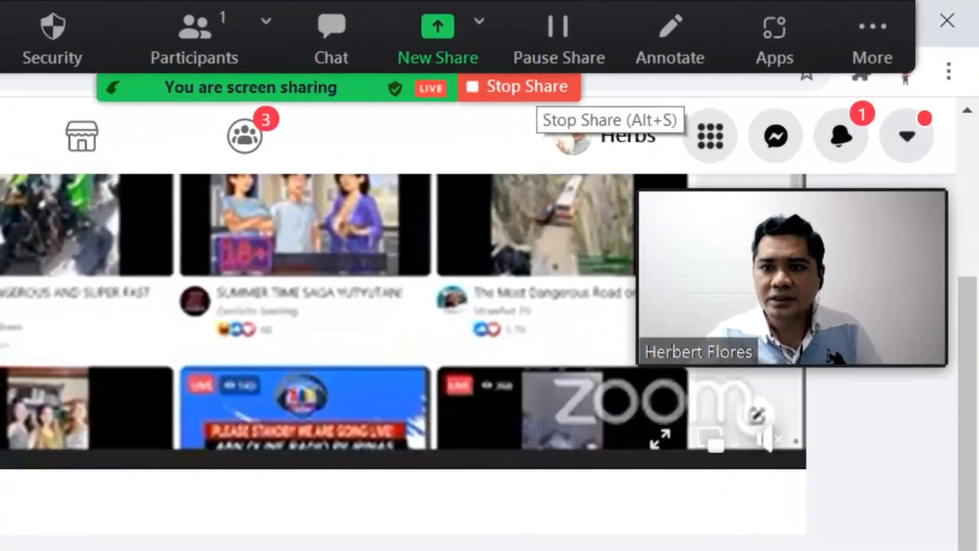
click(521, 87)
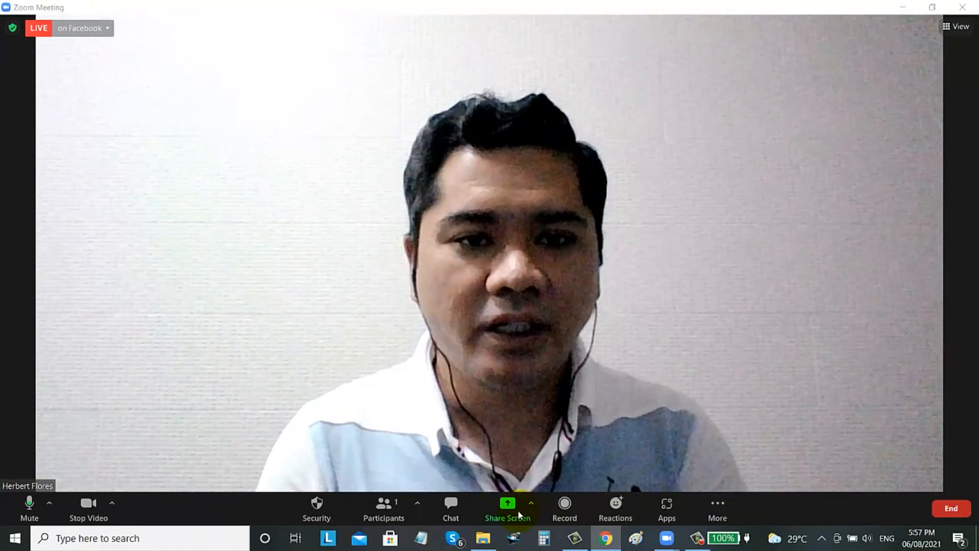
Step: Stop the meeting's live stream on Facebook while keeping the Zoom meeting open
mouse_move(519, 514)
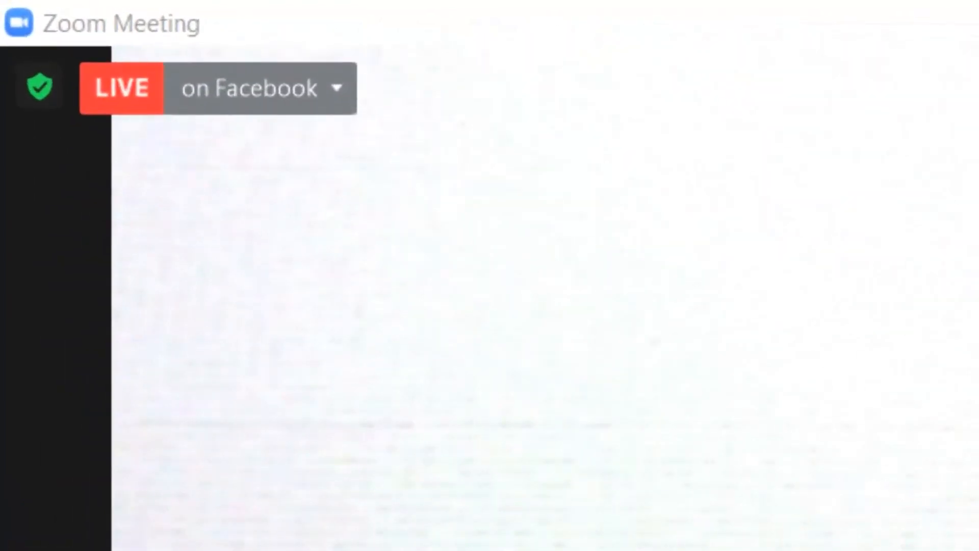
click(336, 89)
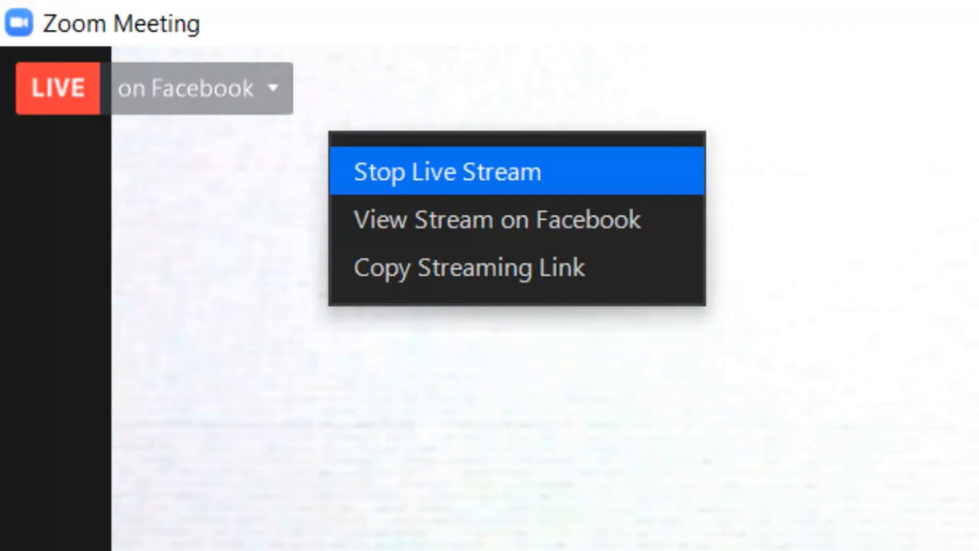
click(447, 171)
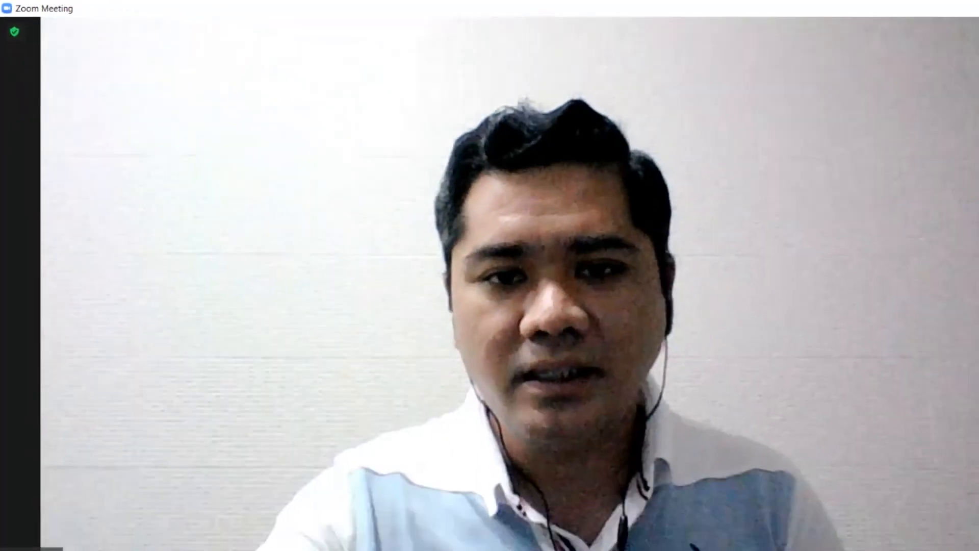